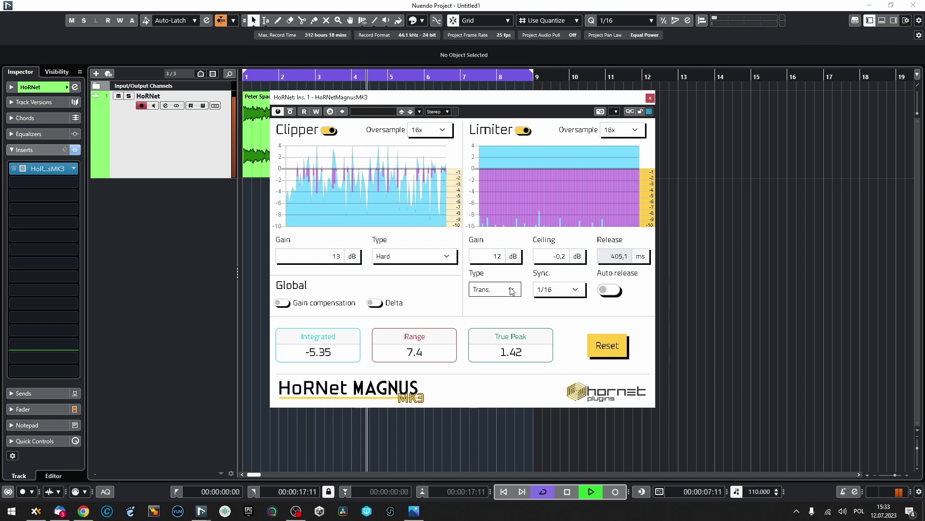
Step: Choose a different limiter type in the HoRNet Magnus MK3 plugin
{"action": "left_click", "coordinate": [502, 346]}
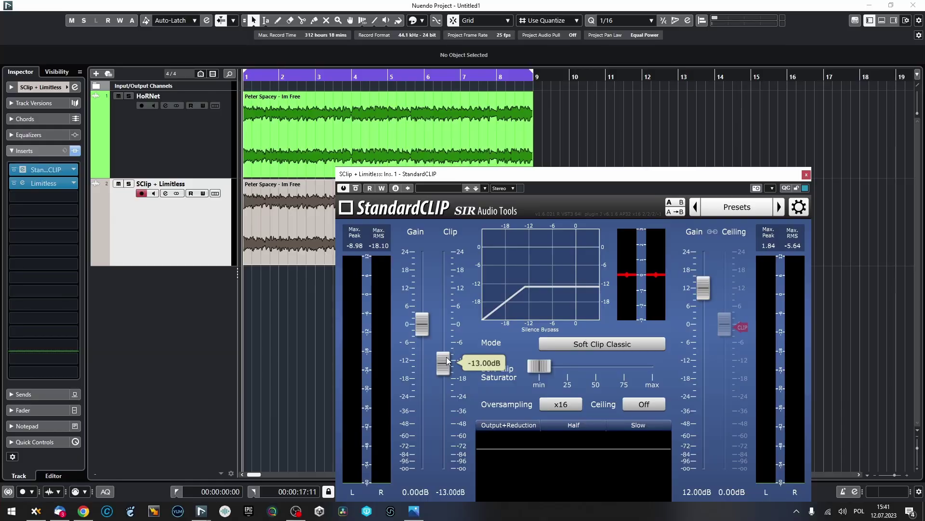
Step: Close StandardCLIP, and check the limiter settings in Limitless and in HoRNet Magnus MK3 on their respective tracks
{"action": "left_click", "coordinate": [806, 175]}
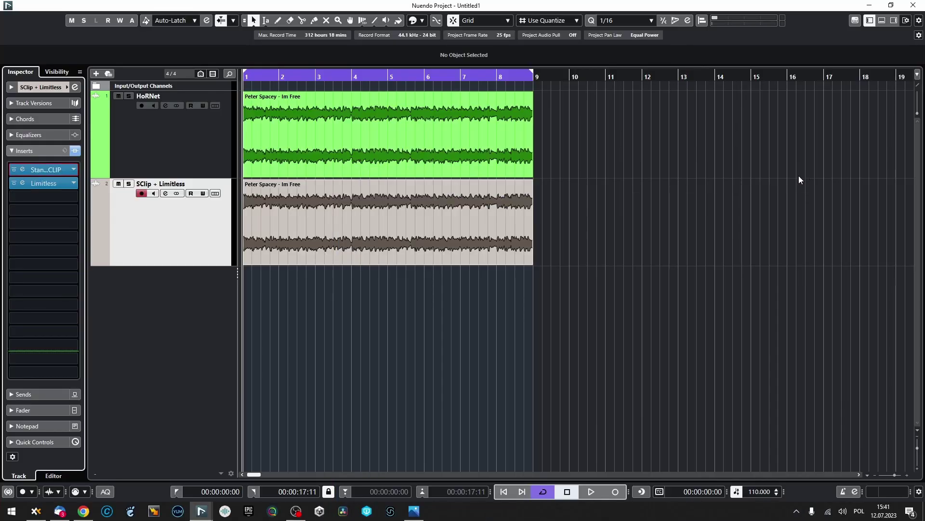
{"action": "left_click", "coordinate": [23, 182]}
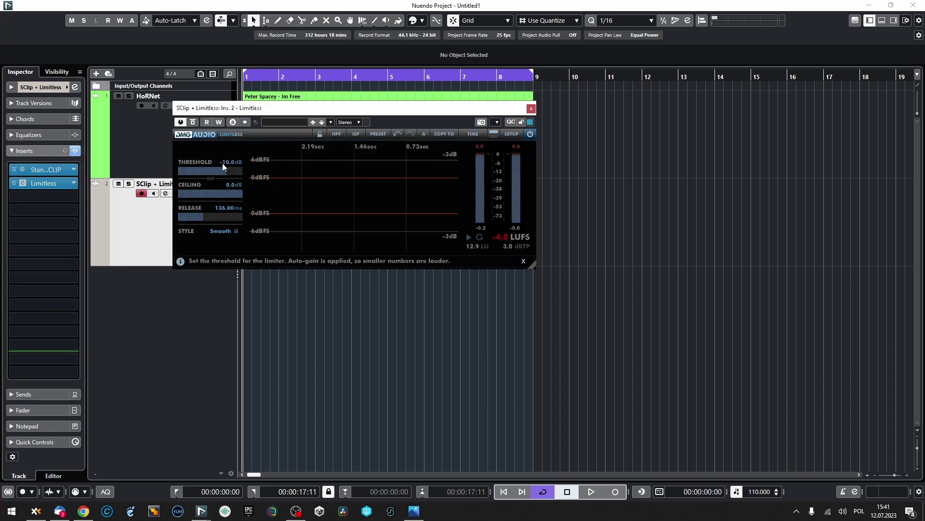
{"action": "left_click", "coordinate": [126, 164]}
{"action": "left_click", "coordinate": [23, 170]}
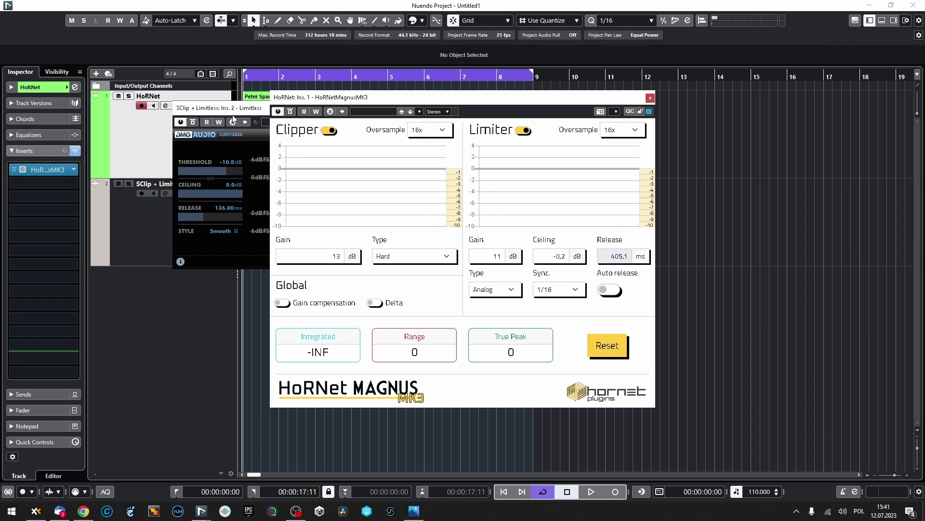
{"action": "left_click", "coordinate": [651, 98]}
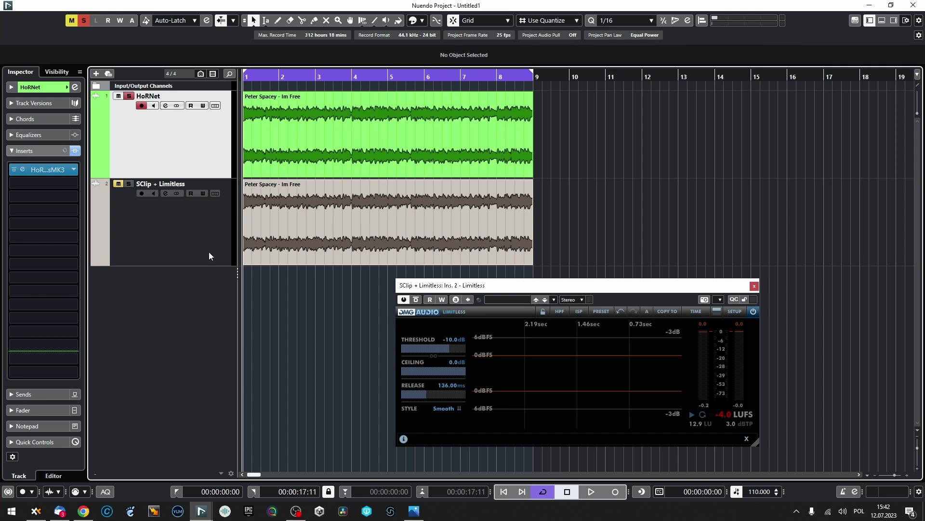
Step: Play the loop and compare the HoRNet and SClip + Limitless tracks by switching the soloed track back and forth
{"action": "left_click", "coordinate": [209, 253]}
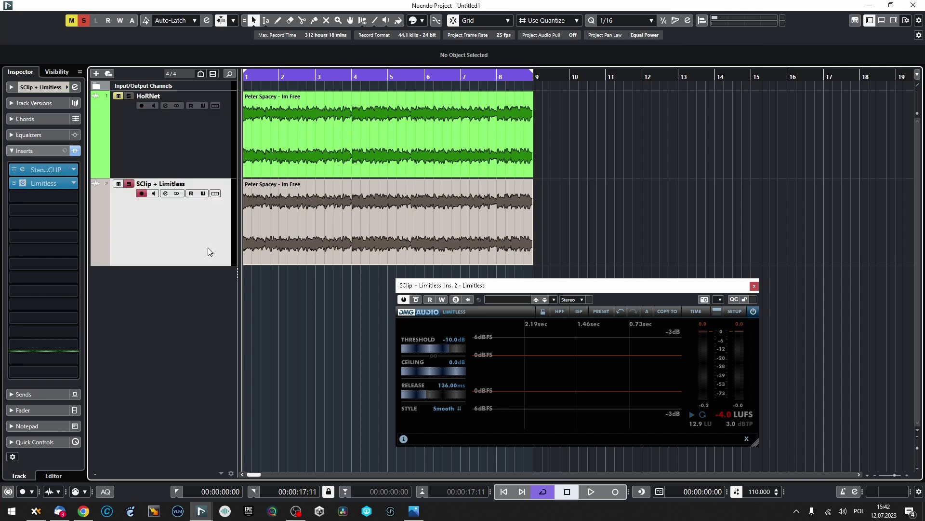
{"action": "left_click", "coordinate": [159, 145]}
{"action": "key", "text": "space"}
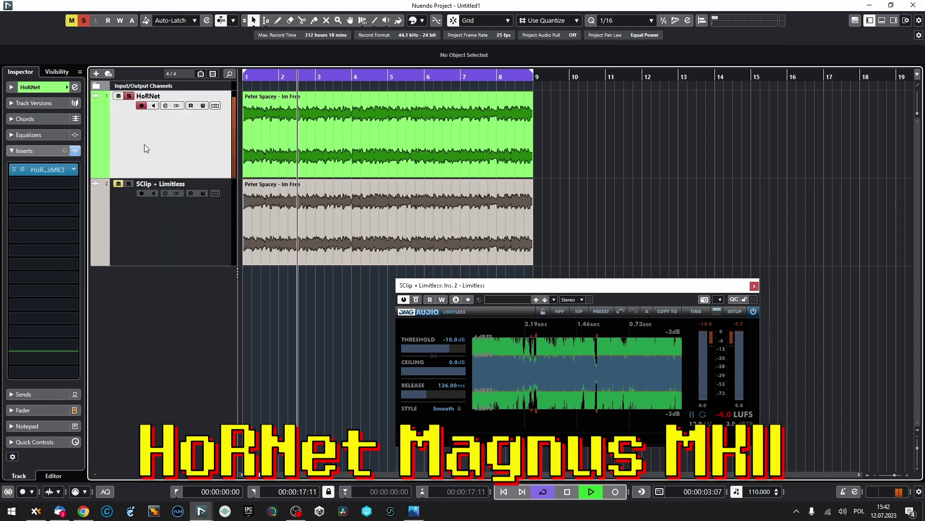
{"action": "key", "text": "Down"}
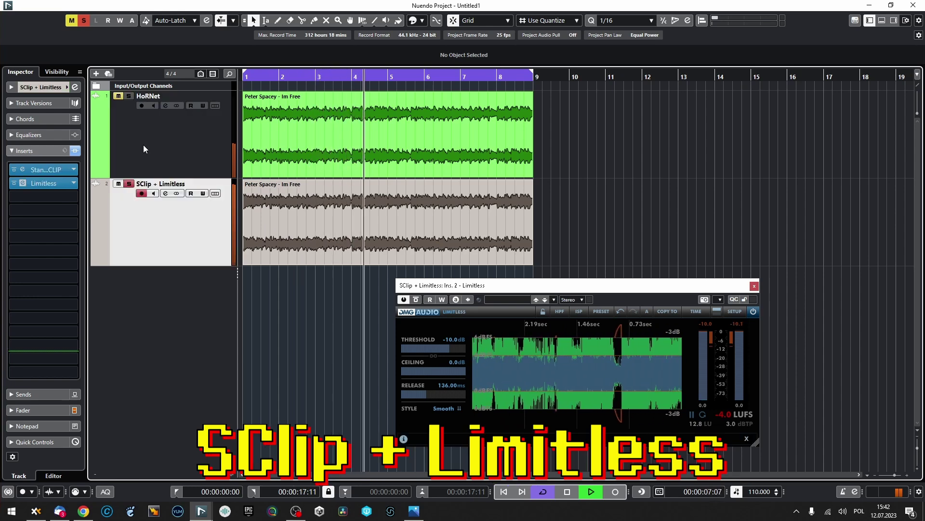
{"action": "key", "text": "Up"}
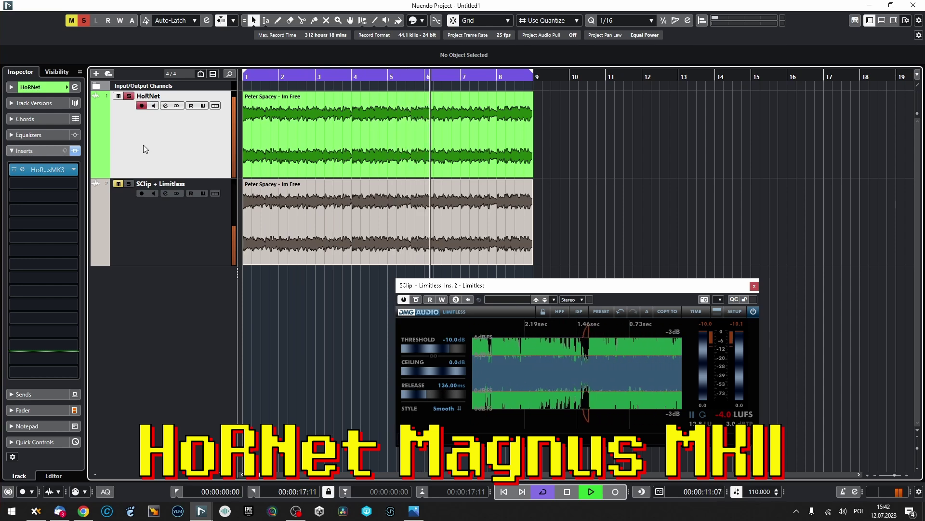
{"action": "key", "text": "Down"}
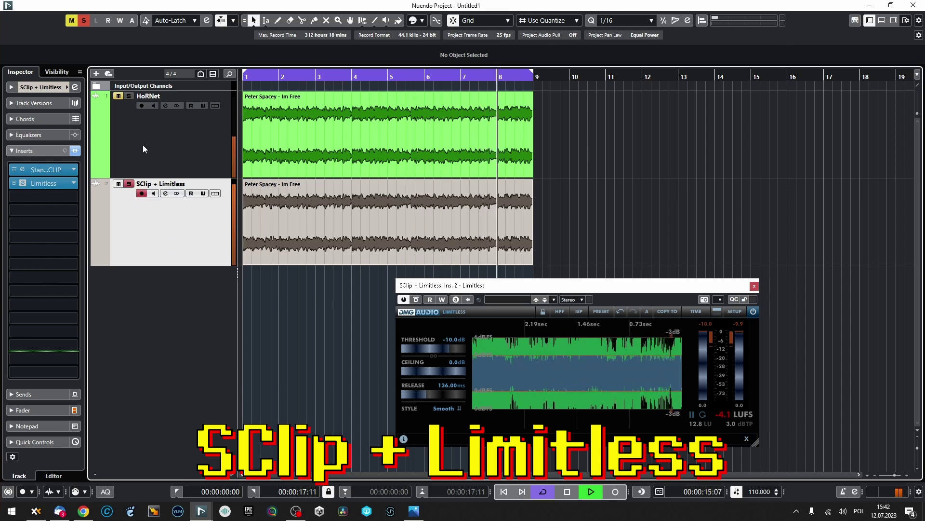
{"action": "key", "text": "Up"}
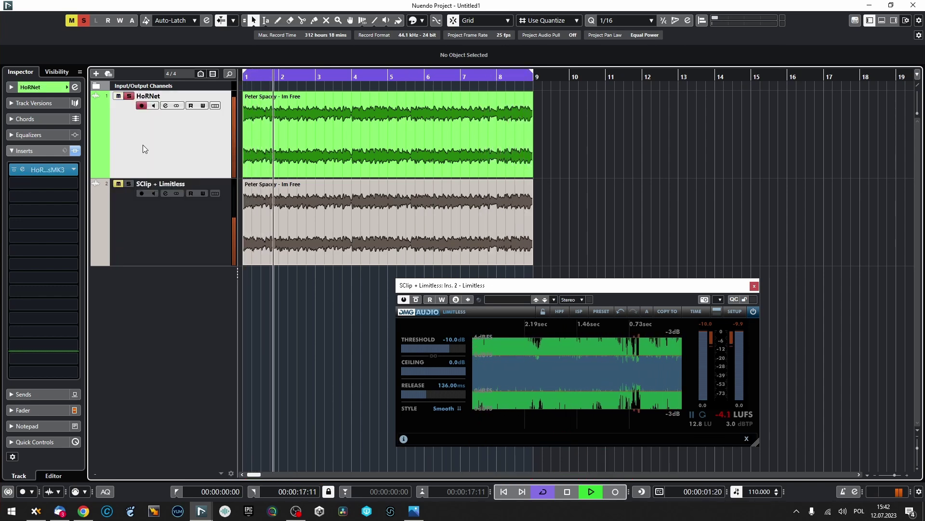
{"action": "key", "text": "Down"}
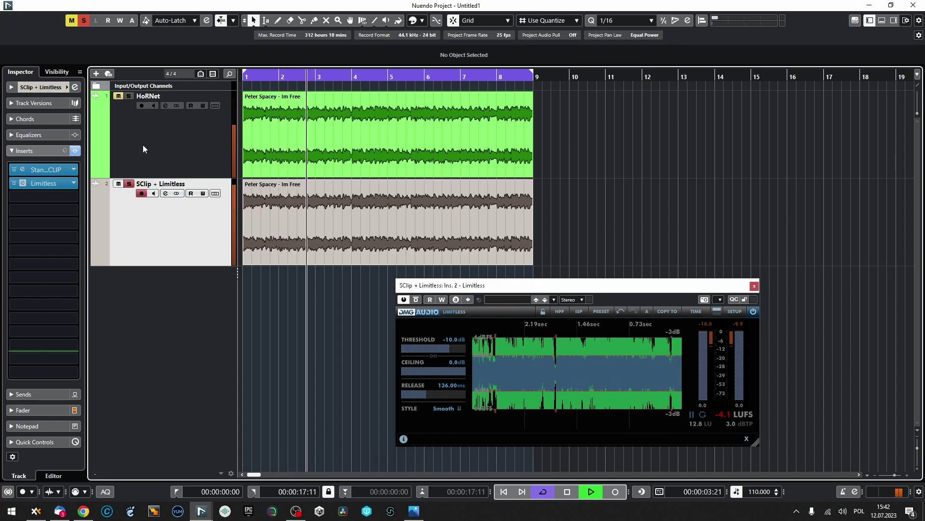
{"action": "key", "text": "Up"}
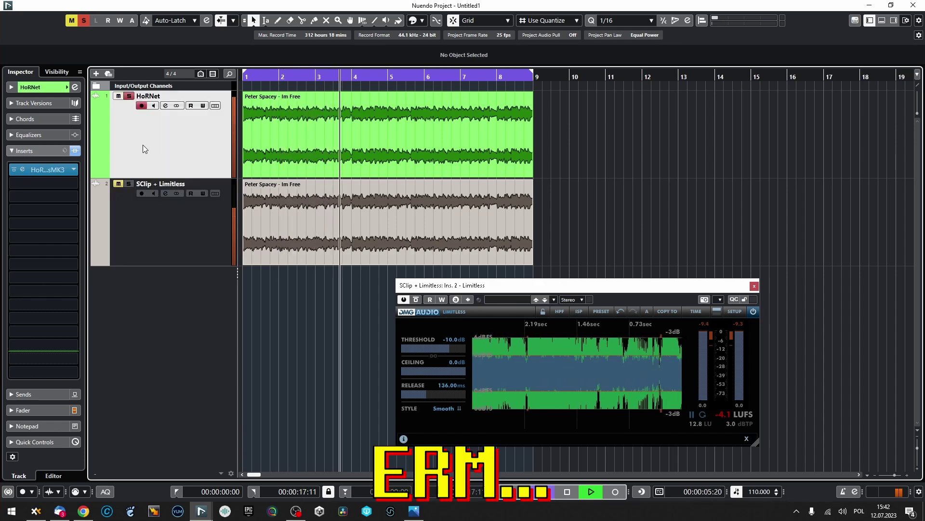
{"action": "key", "text": "Down"}
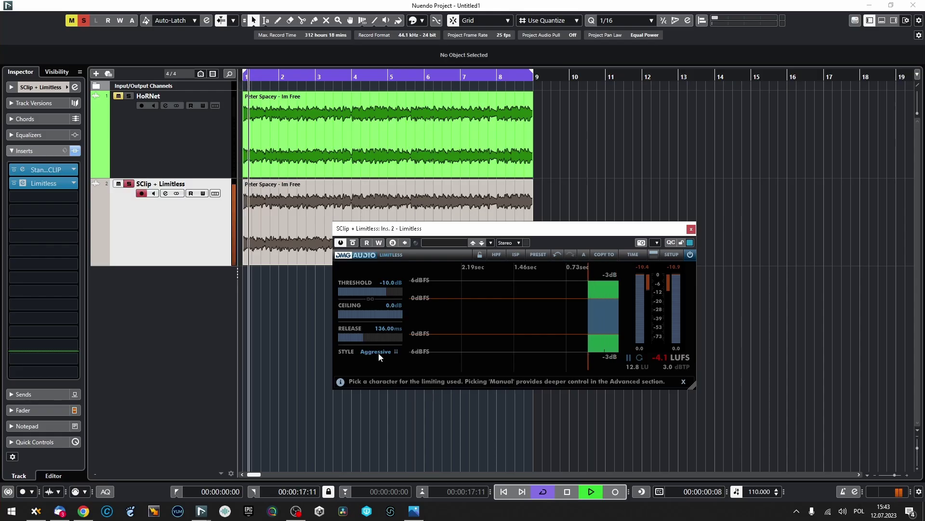
Step: Set the Limitless style to Punchy and compare the SClip + Limitless track with the HoRNet track during playback
{"action": "left_click", "coordinate": [378, 353]}
{"action": "left_click", "coordinate": [365, 372]}
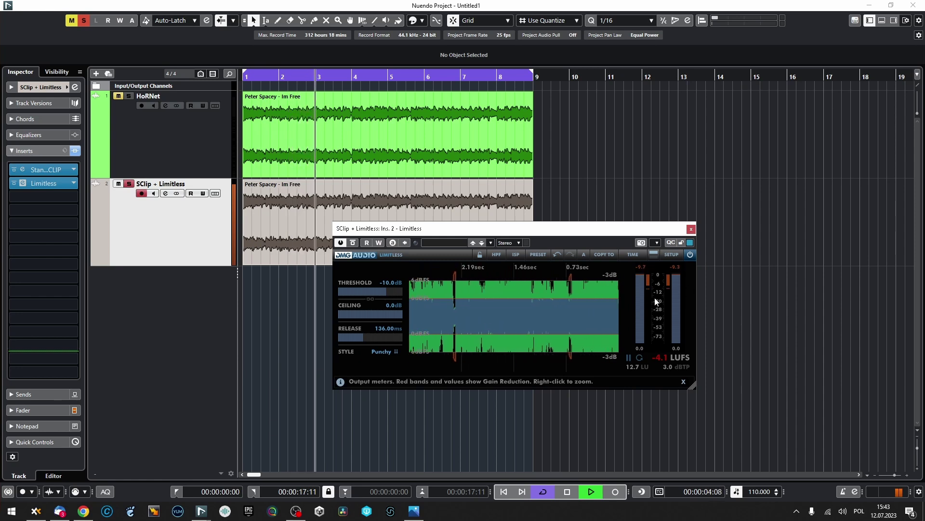
{"action": "left_click", "coordinate": [197, 132]}
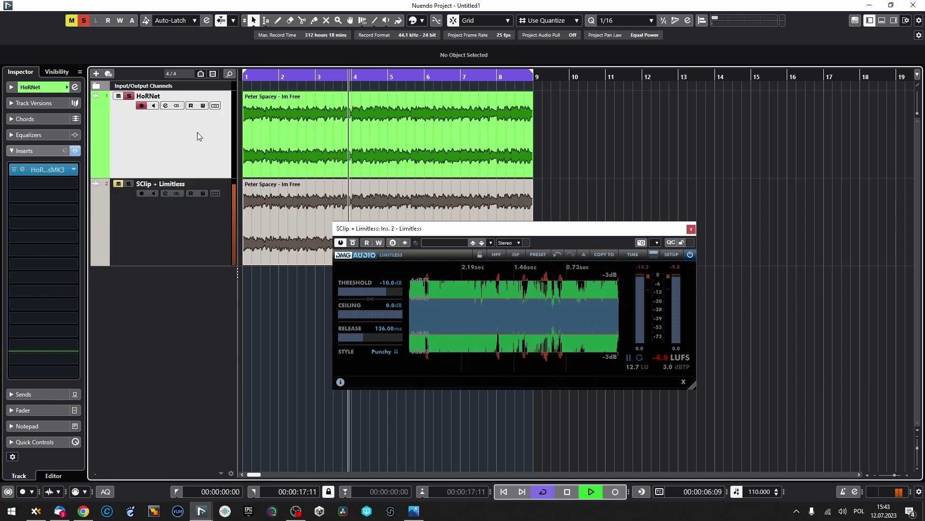
{"action": "left_click", "coordinate": [167, 231]}
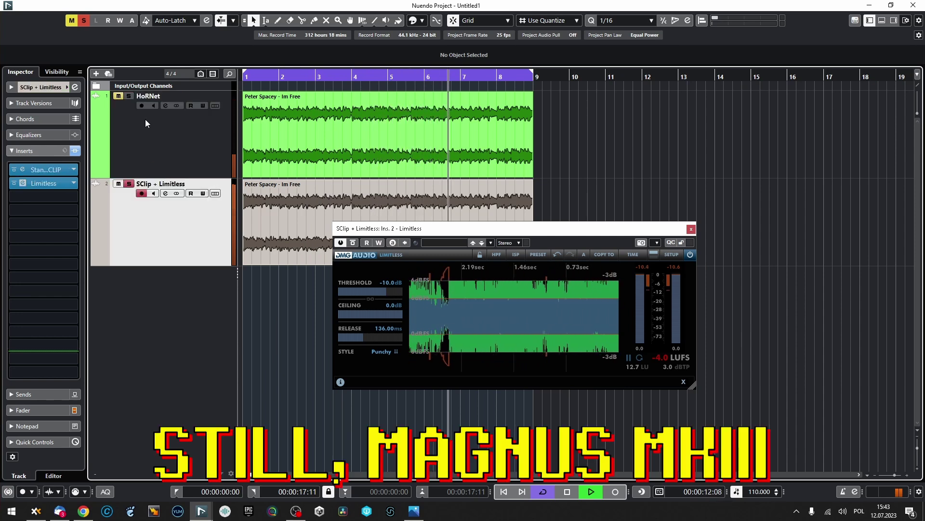
{"action": "left_click", "coordinate": [155, 134]}
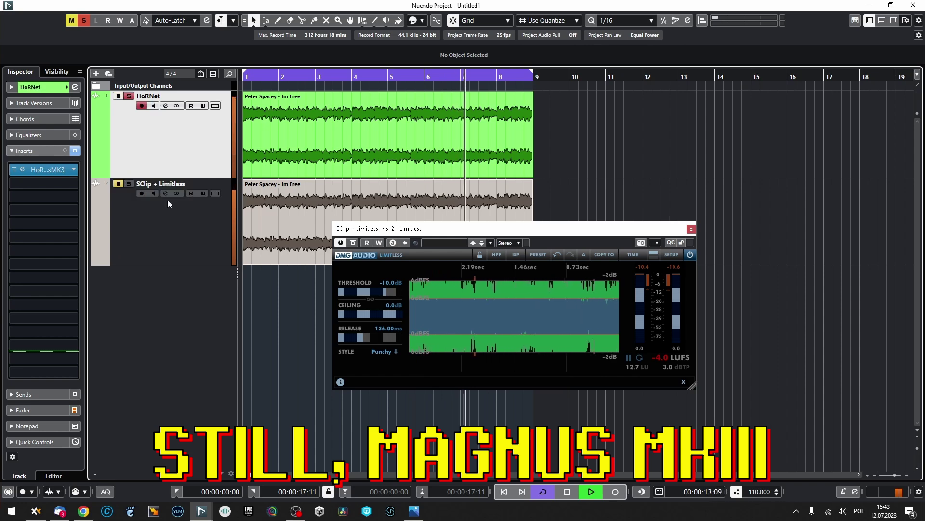
{"action": "left_click", "coordinate": [186, 227]}
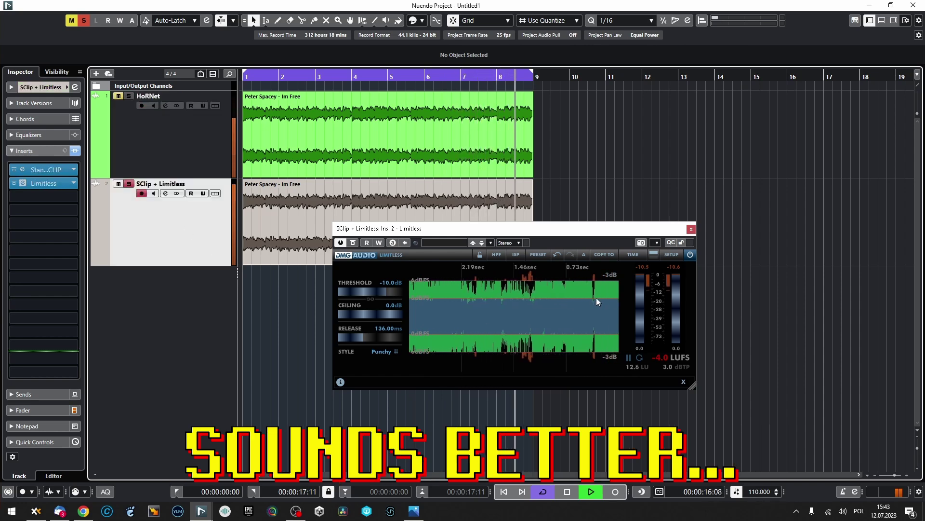
Step: Set the limiting style of Limitless to Warm
{"action": "left_click", "coordinate": [394, 351]}
{"action": "left_click", "coordinate": [382, 352]}
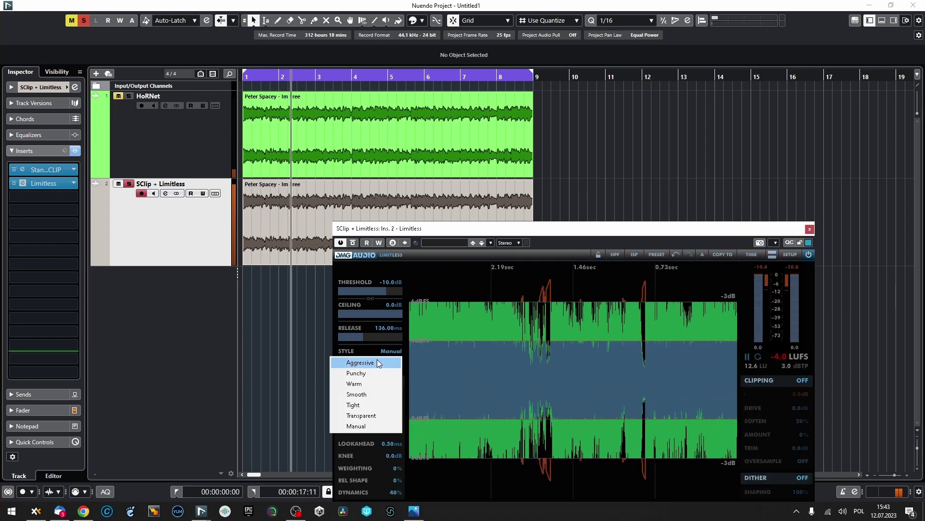
{"action": "left_click", "coordinate": [371, 385]}
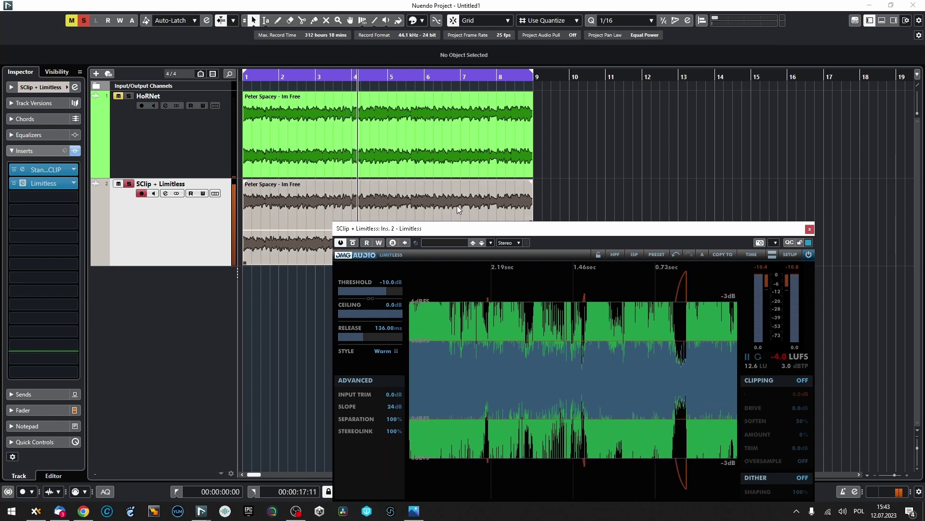
Step: Compare the Warm-style SClip + Limitless track with the HoRNet track by alternating between them during playback
{"action": "left_click", "coordinate": [186, 116]}
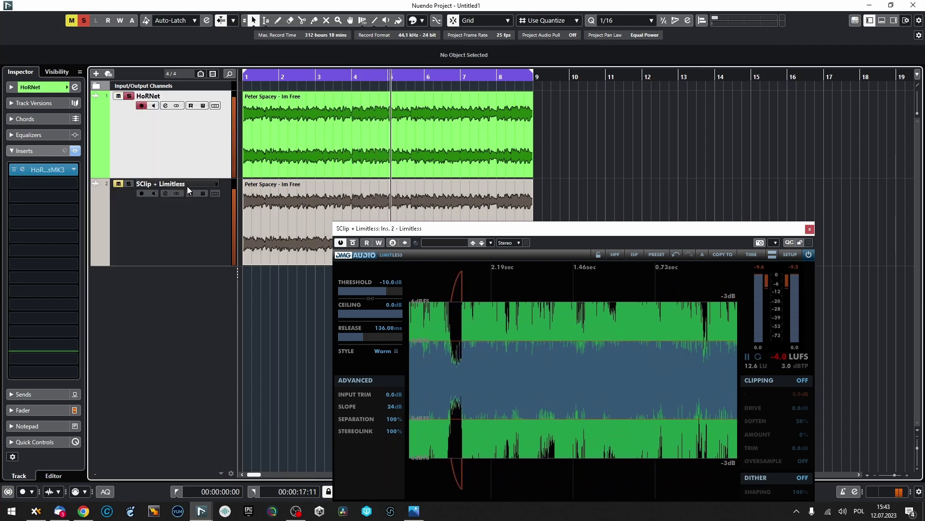
{"action": "left_click", "coordinate": [190, 242]}
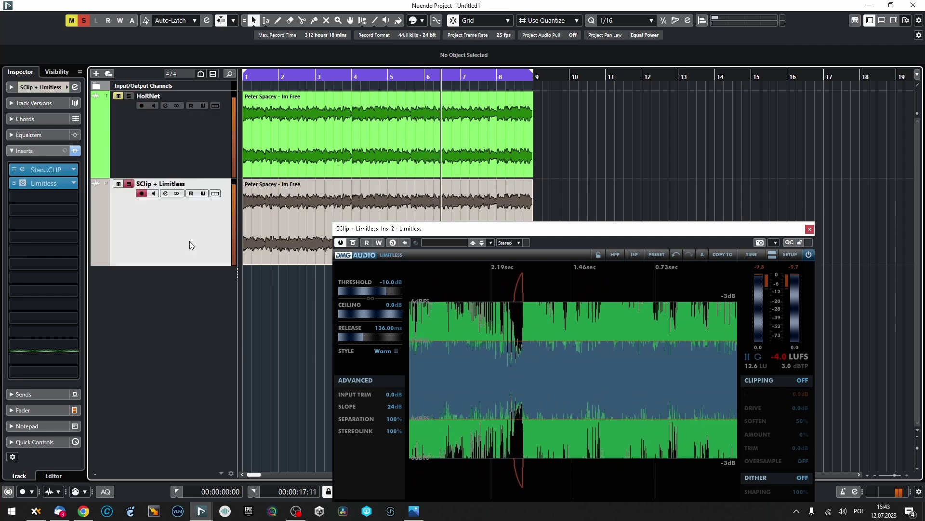
{"action": "left_click", "coordinate": [191, 163]}
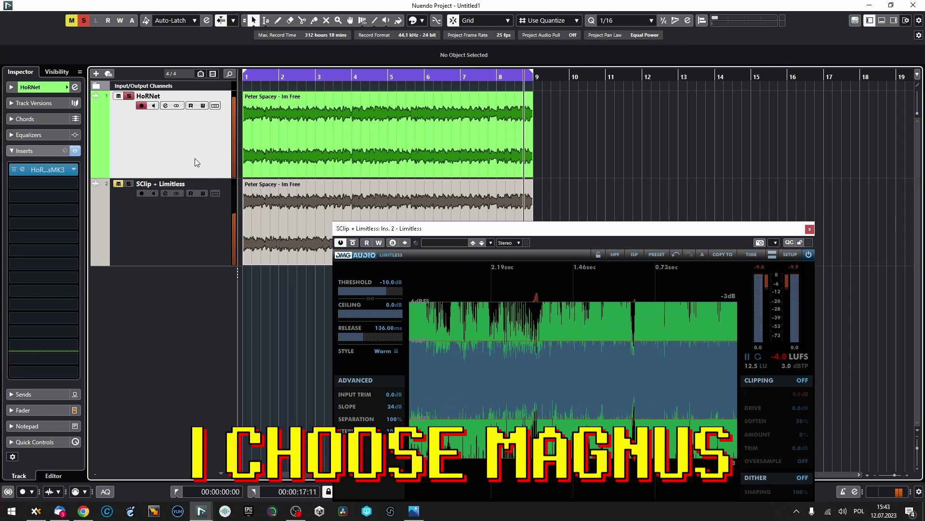
{"action": "left_click", "coordinate": [187, 230]}
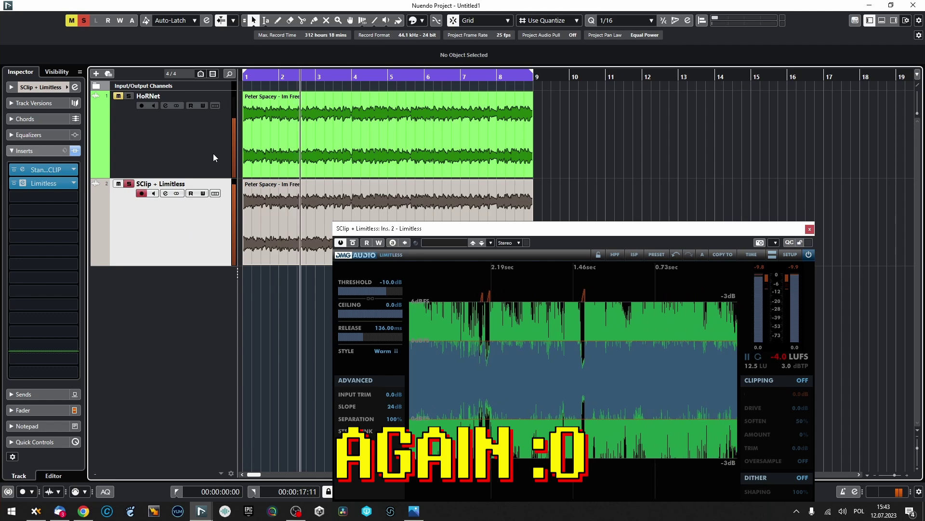
{"action": "left_click", "coordinate": [197, 172]}
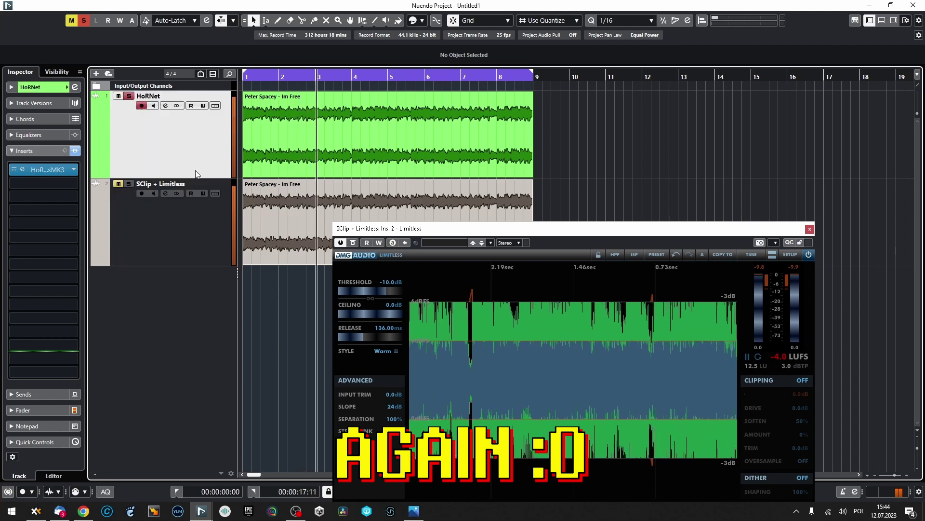
{"action": "left_click", "coordinate": [193, 231]}
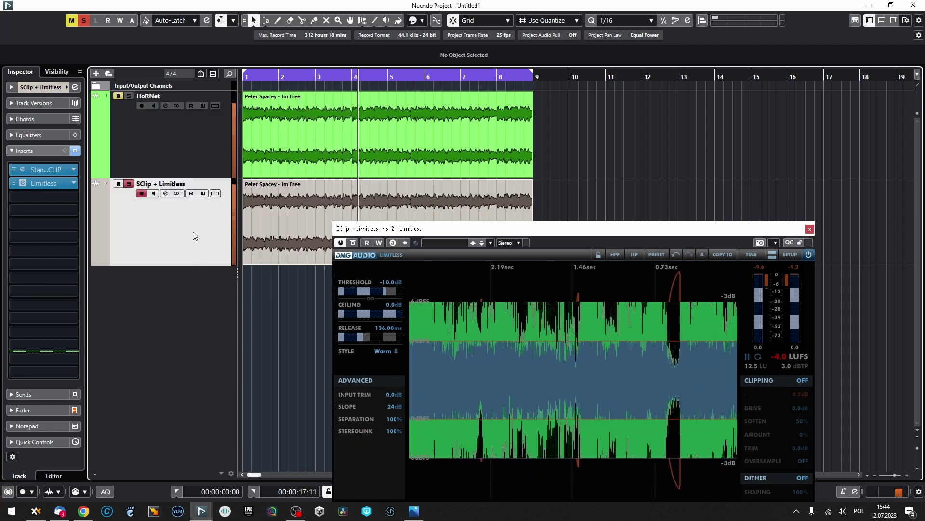
{"action": "left_click", "coordinate": [183, 164]}
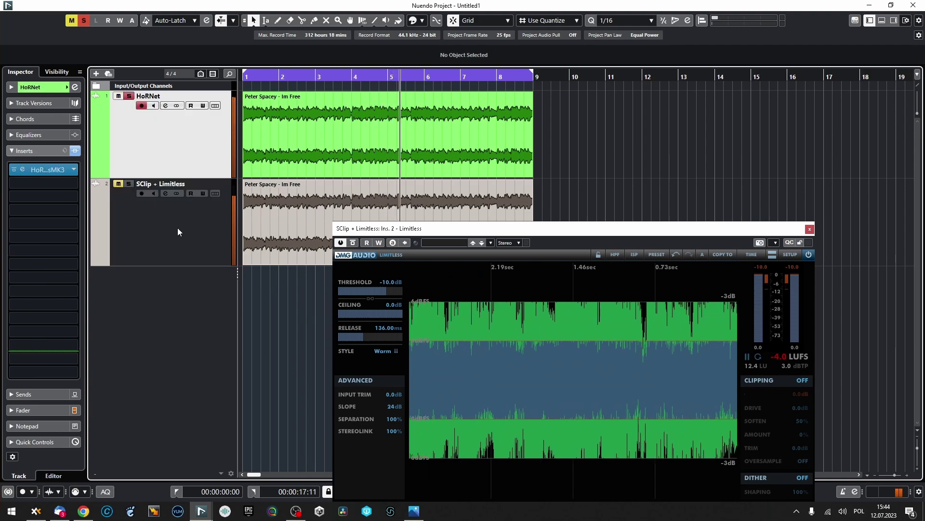